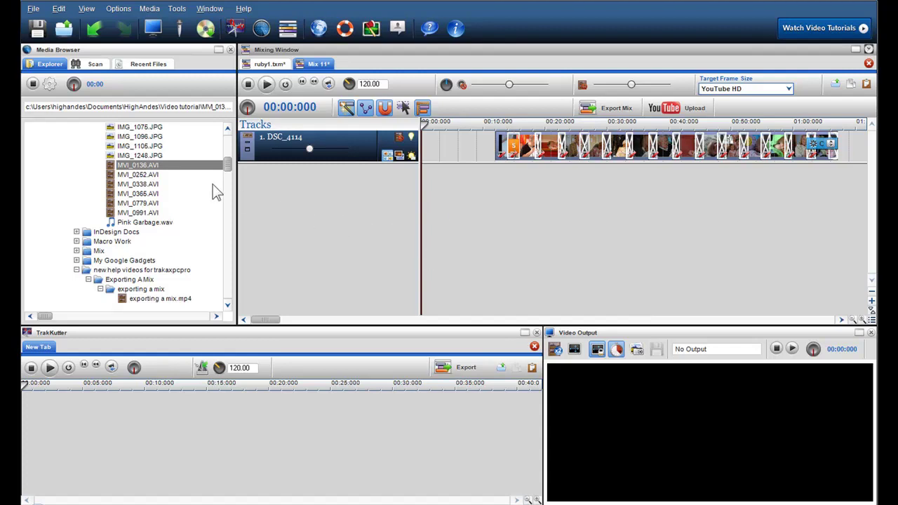
- Preview MVI_0252 and MVI_0338, then add MVI_0136.AVI to the mix as audio and video tracks at 00:00
left_click(154, 175)
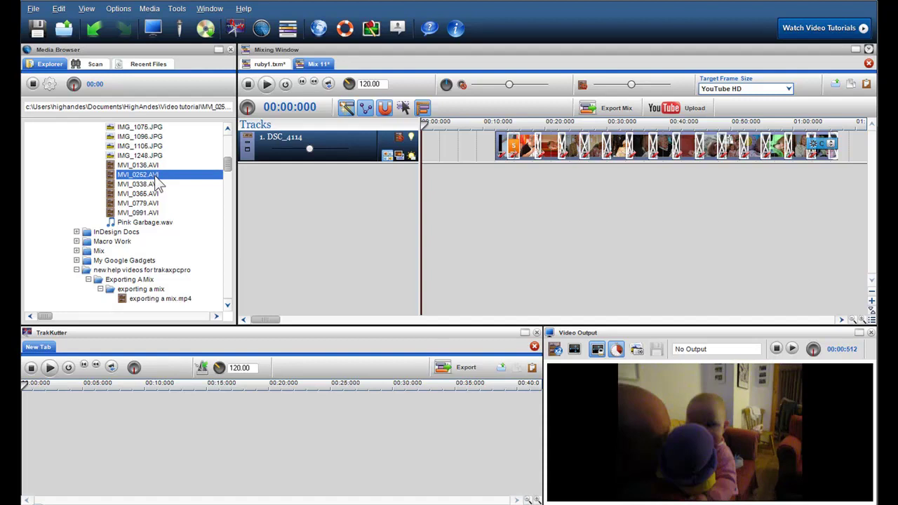
left_click(151, 185)
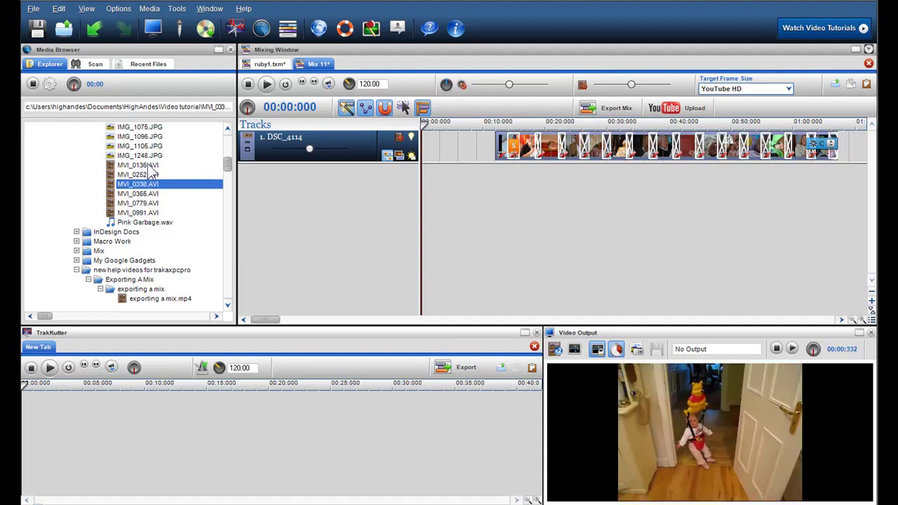
left_click(149, 166)
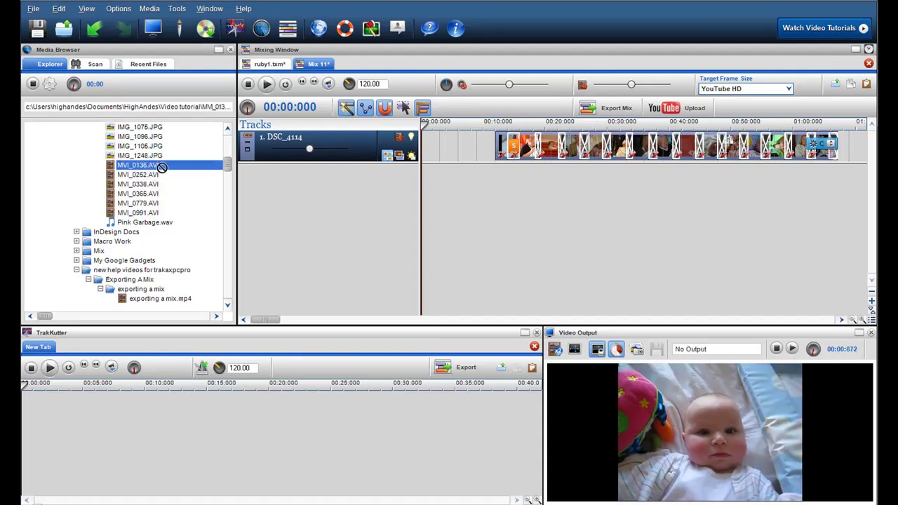
left_click_drag(149, 168, 419, 186)
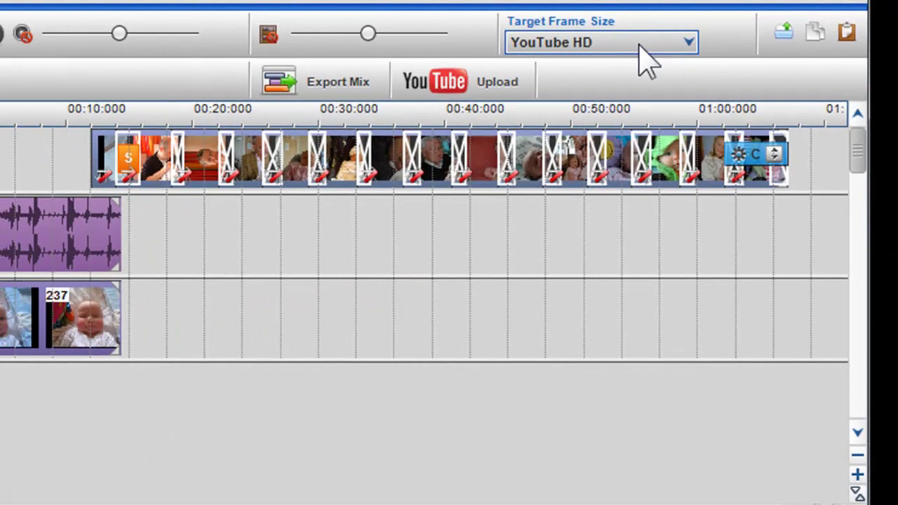
left_click(659, 104)
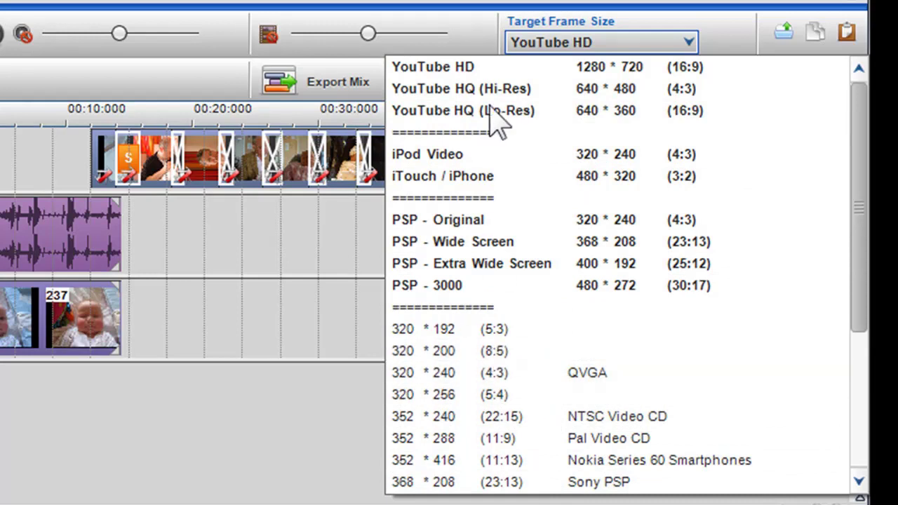
left_click(470, 71)
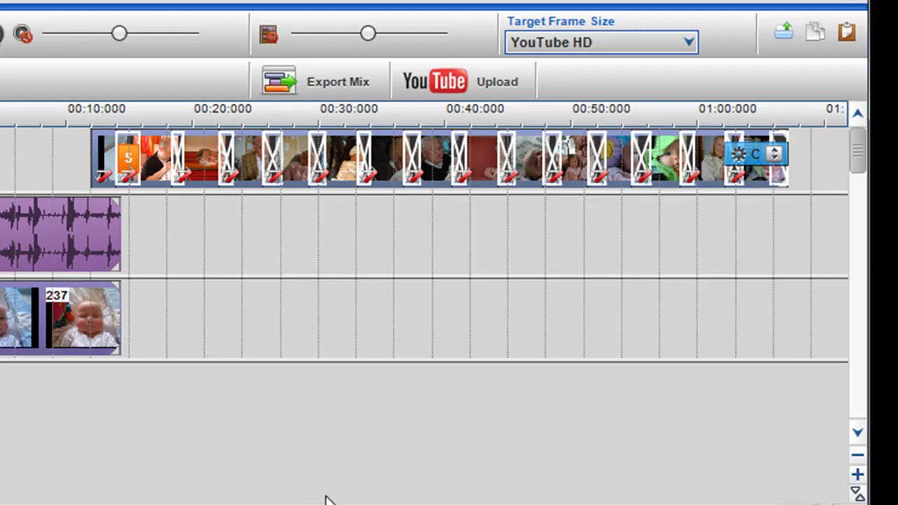
left_click(581, 49)
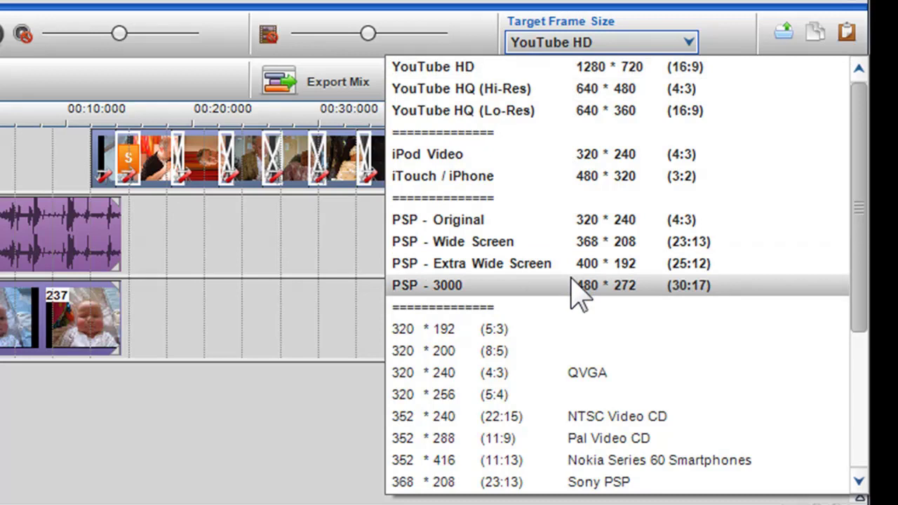
key("Down")
key("Down")
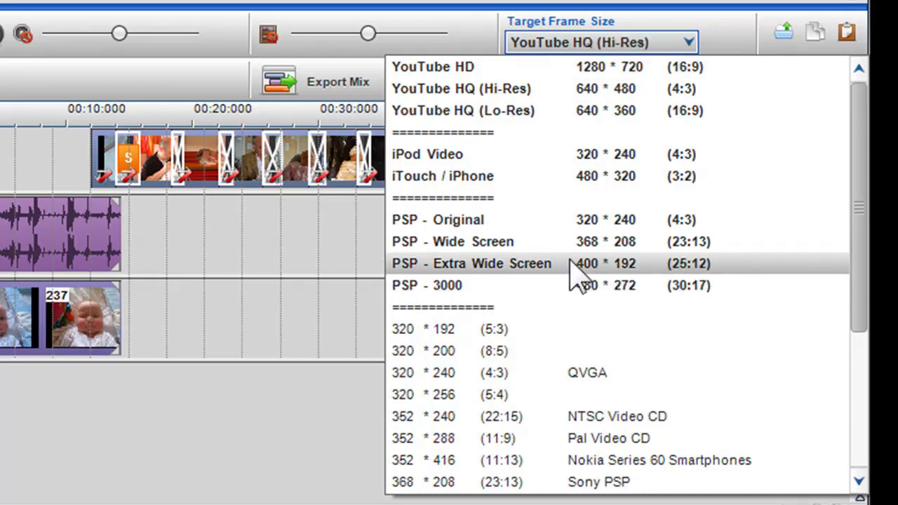
key("Down")
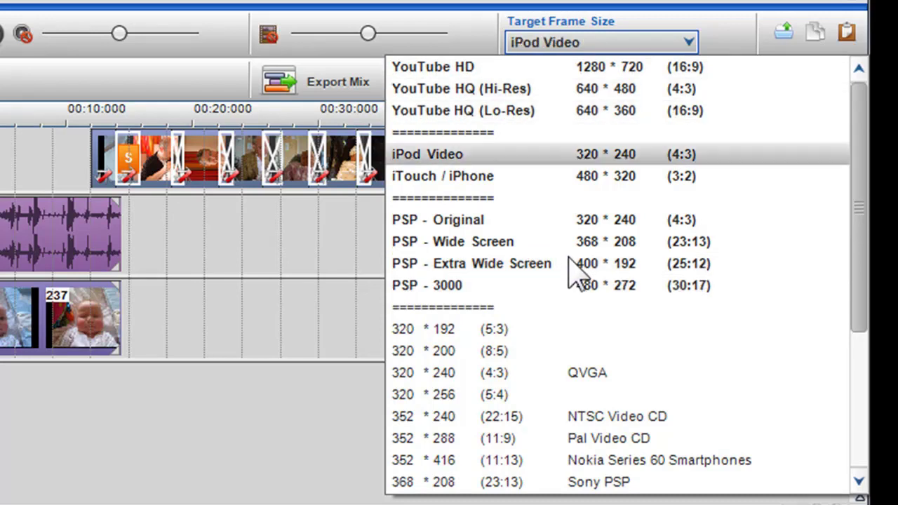
key("Up")
key("Up")
key("Up")
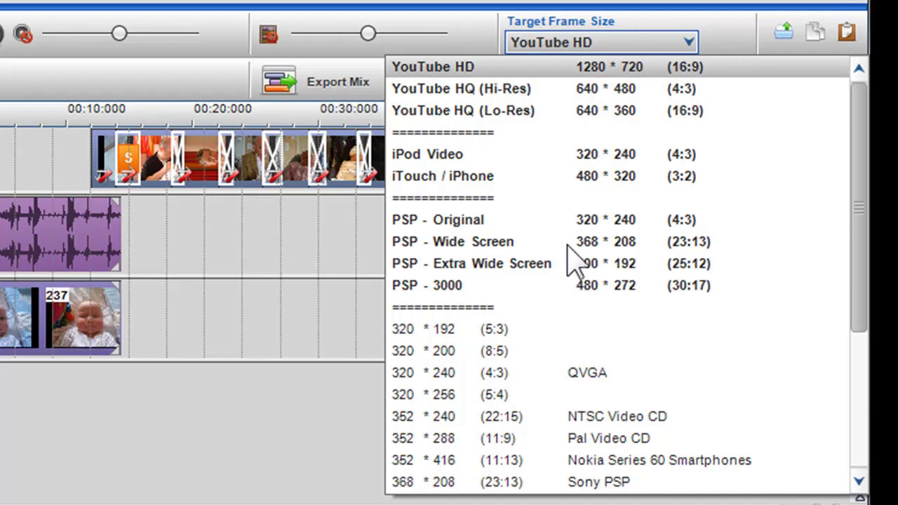
left_click(551, 67)
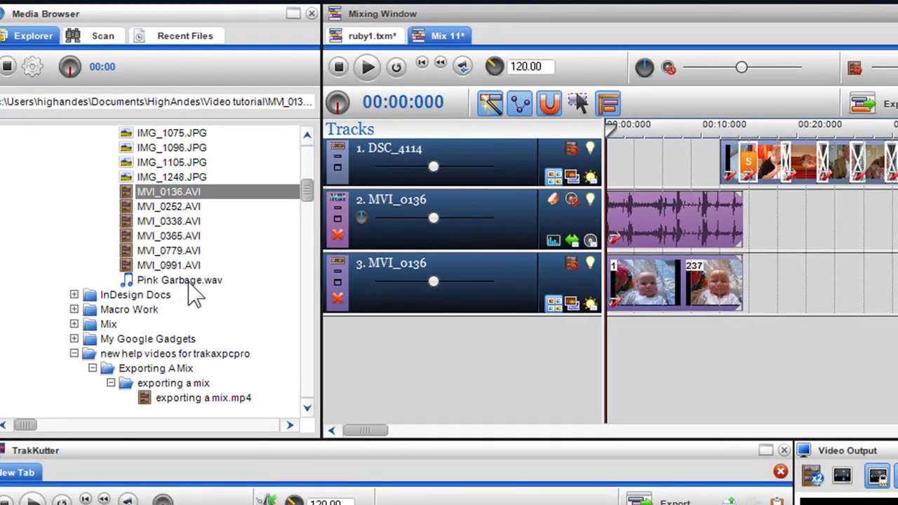
- Add Pink Garbage.wav as track 4, play it with beat sync on, and stop at 00:07:429
left_click_drag(188, 280, 610, 345)
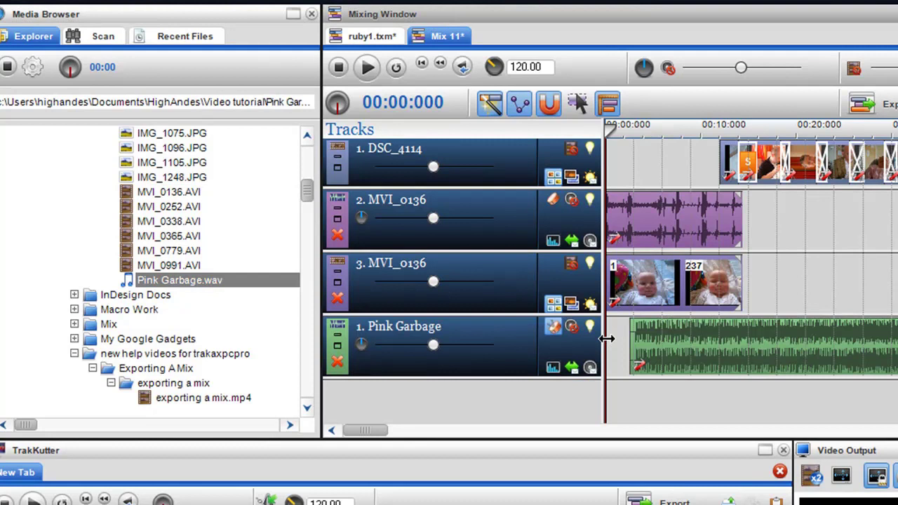
left_click(635, 387)
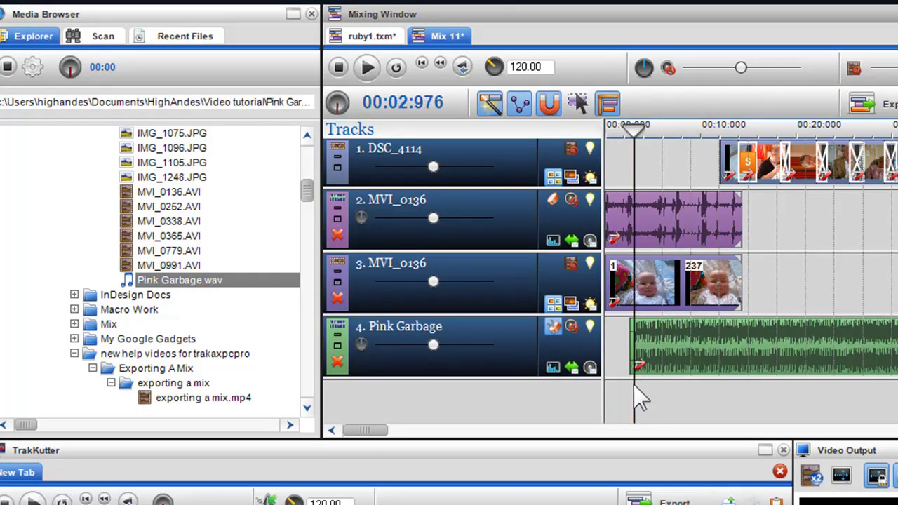
left_click(366, 67)
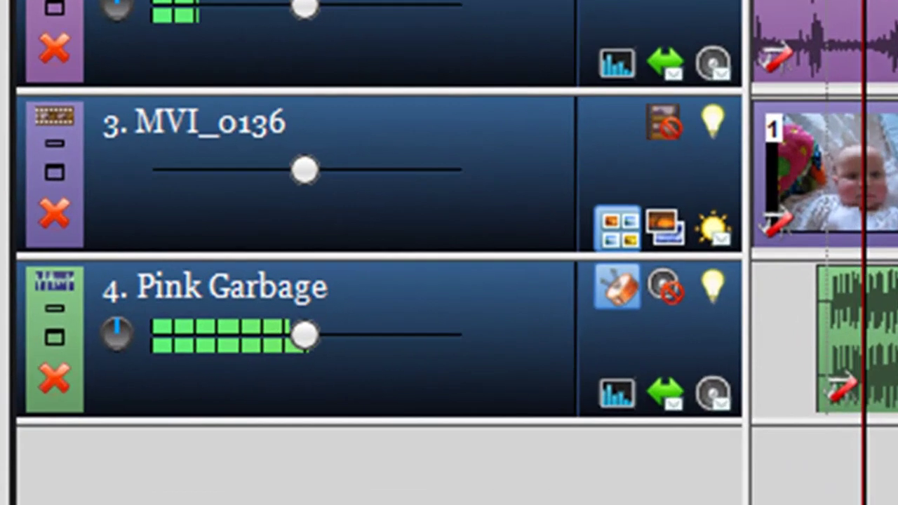
key("space")
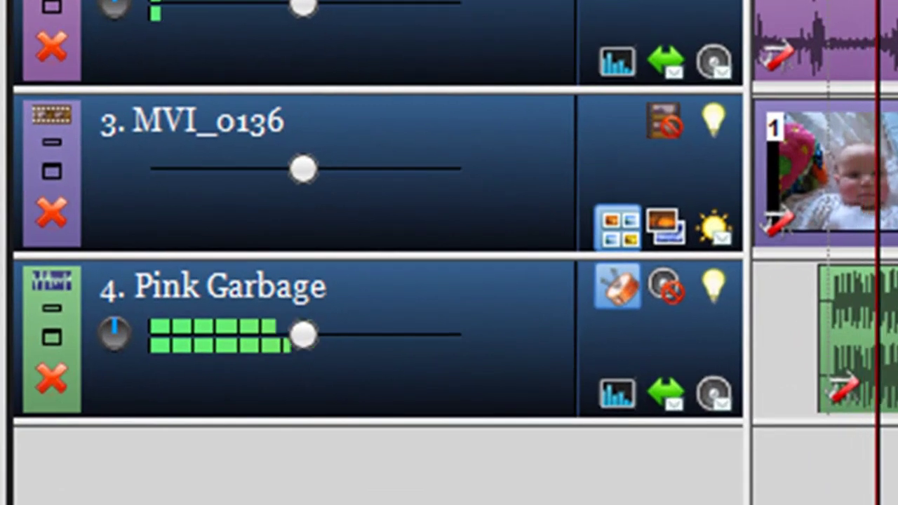
left_click(620, 298)
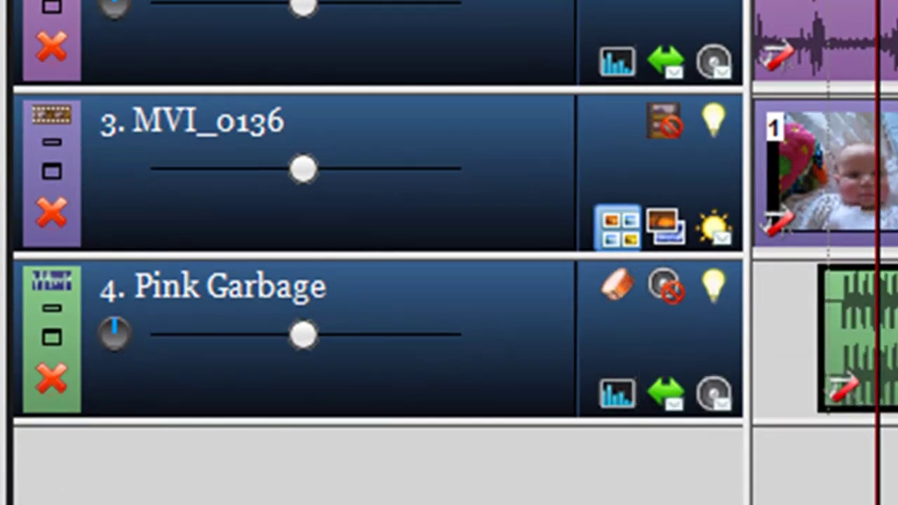
key("space")
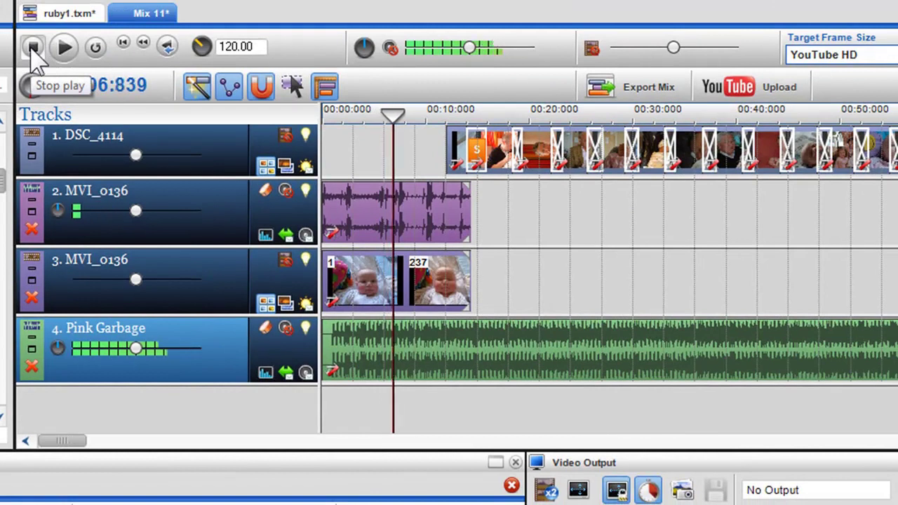
left_click(33, 47)
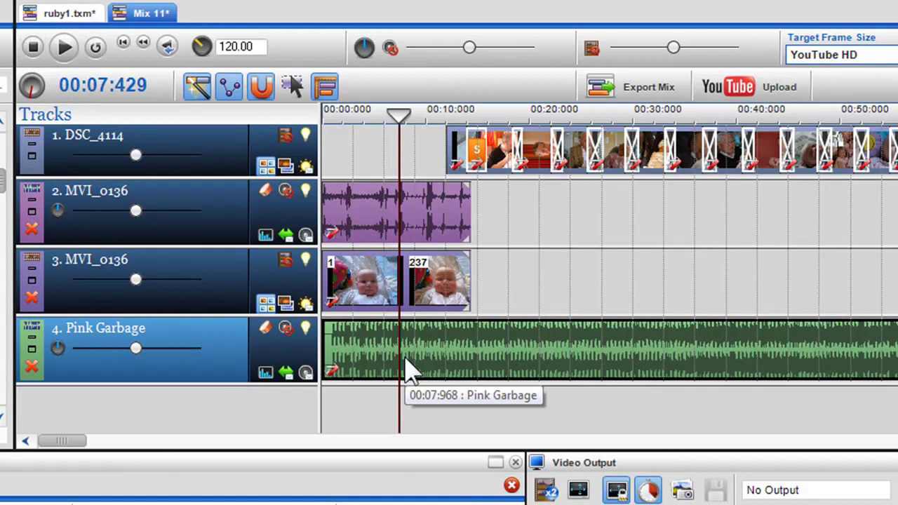
left_click(287, 261)
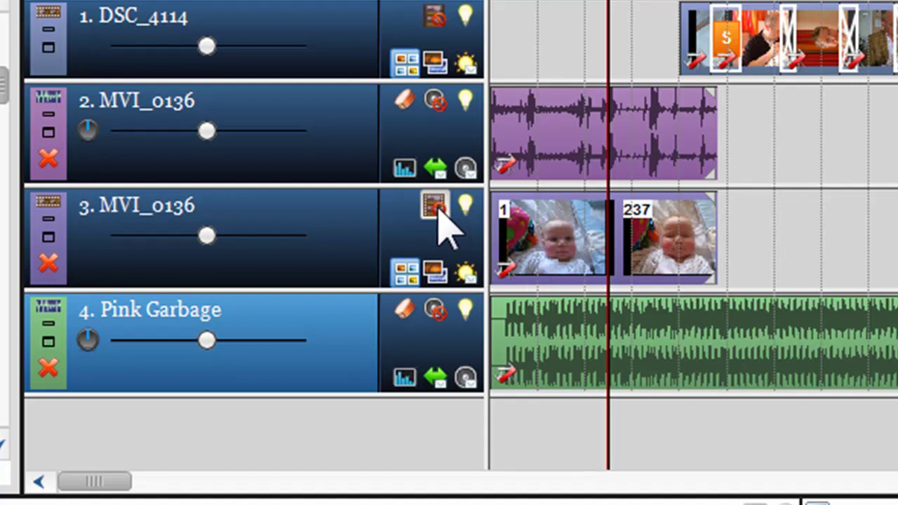
left_click(435, 206)
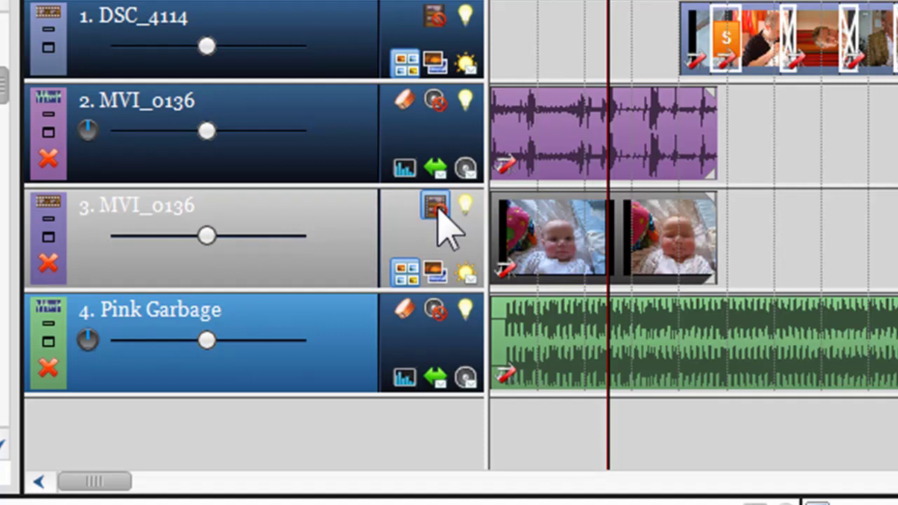
left_click(434, 205)
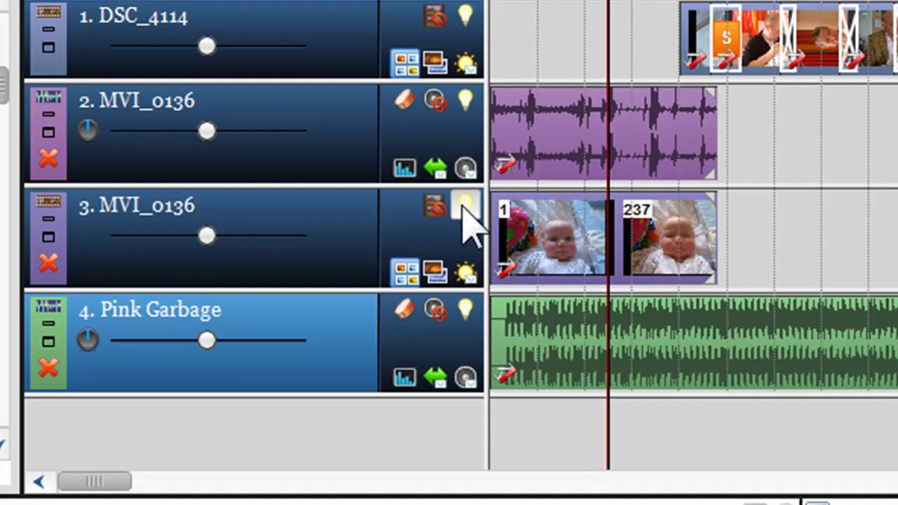
left_click(470, 285)
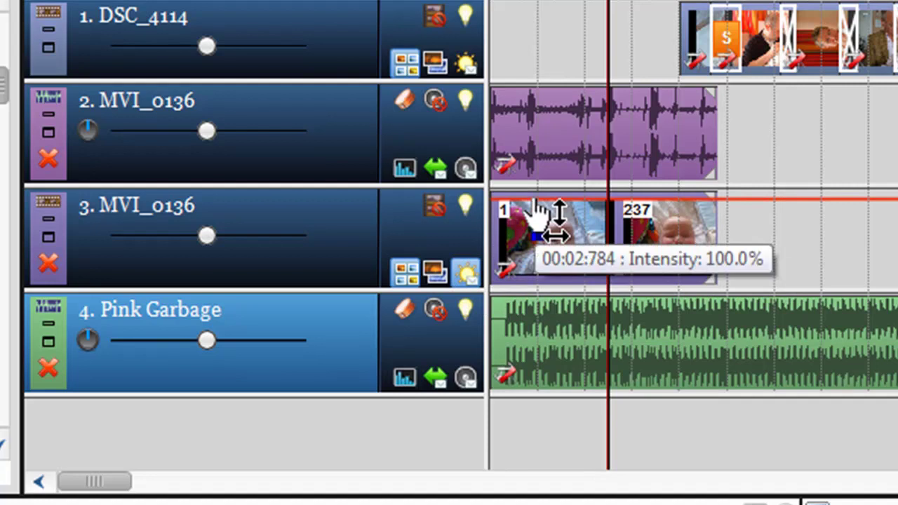
left_click_drag(559, 202, 587, 226)
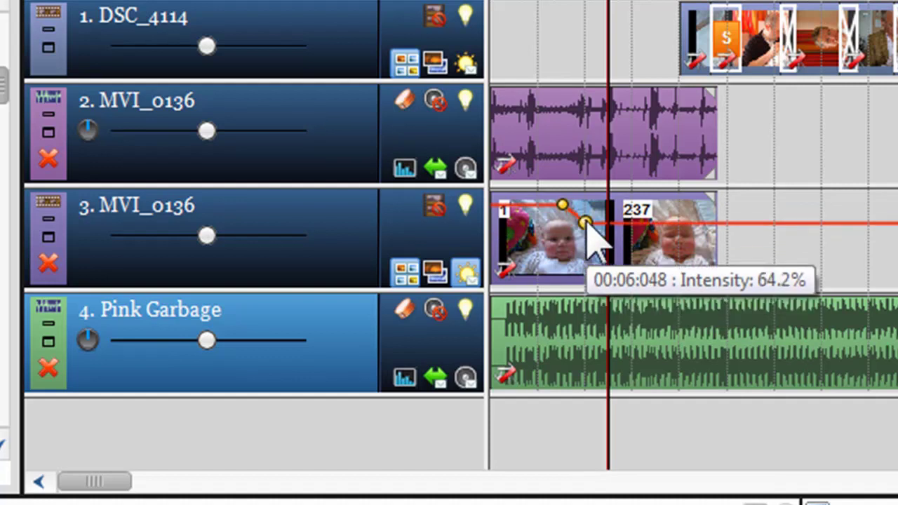
left_click(465, 273)
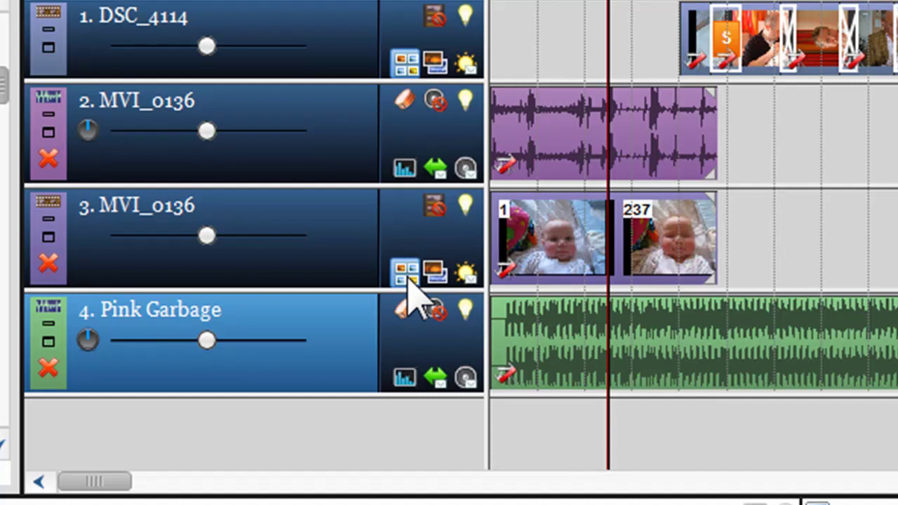
- Make track 3's row taller for larger thumbnails and narrow the track-header panel
mouse_move(397, 291)
left_mouse_down()
mouse_move(393, 213)
mouse_move(395, 431)
mouse_move(389, 256)
mouse_move(390, 289)
left_mouse_up()
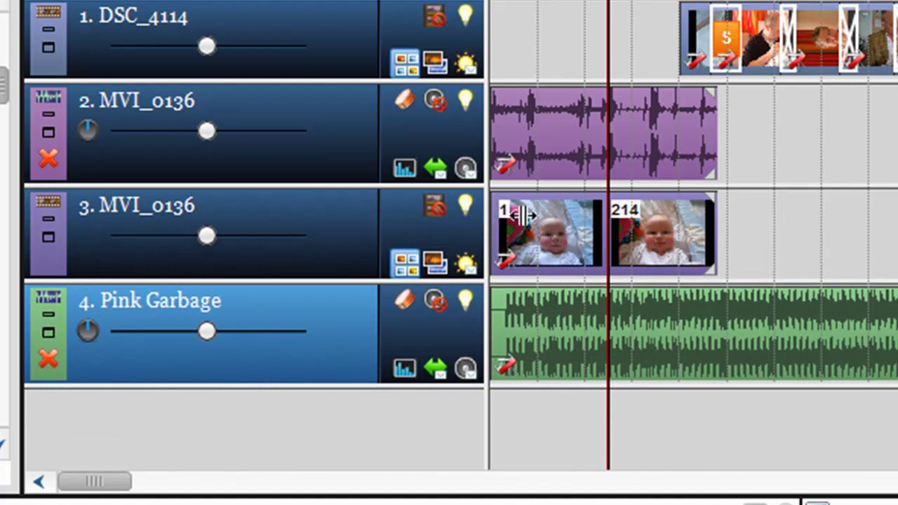
left_click_drag(519, 215, 395, 233)
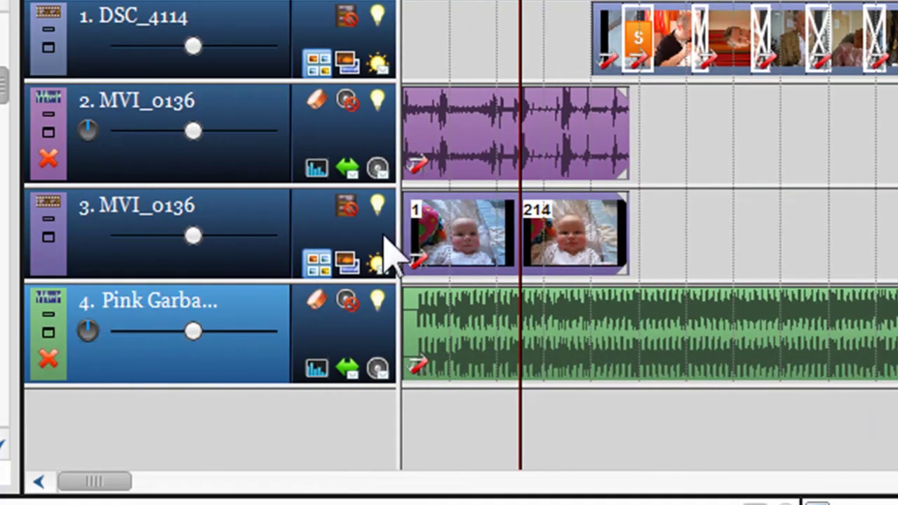
left_click_drag(209, 279, 208, 293)
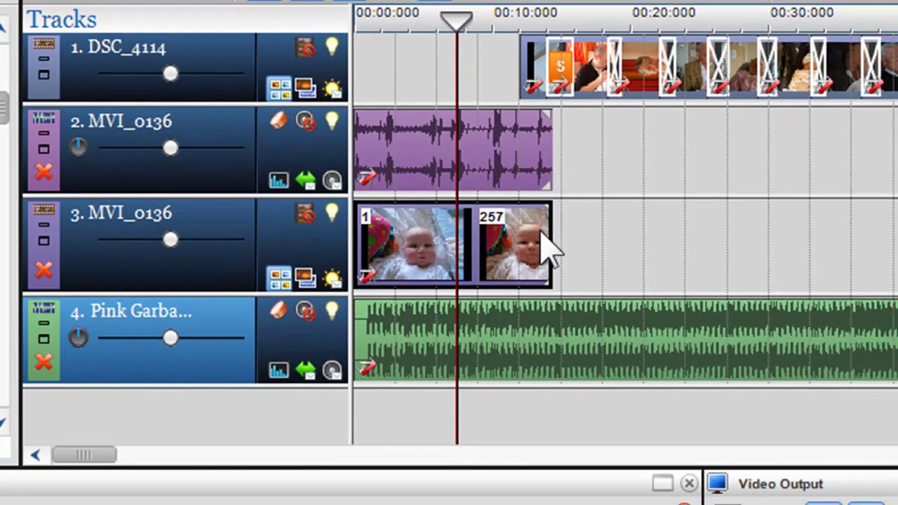
- Extend track 3's MVI_0136 video so it loops into a second piece reaching about 00:36
left_click_drag(628, 240, 876, 242)
left_click_drag(475, 254, 529, 258)
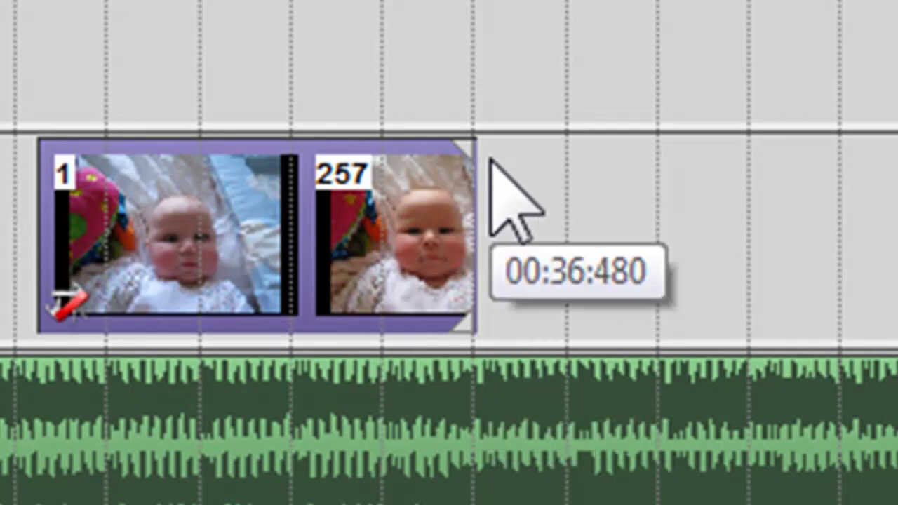
left_click(470, 221)
mouse_move(470, 221)
left_mouse_down()
mouse_move(611, 218)
mouse_move(469, 230)
left_mouse_up()
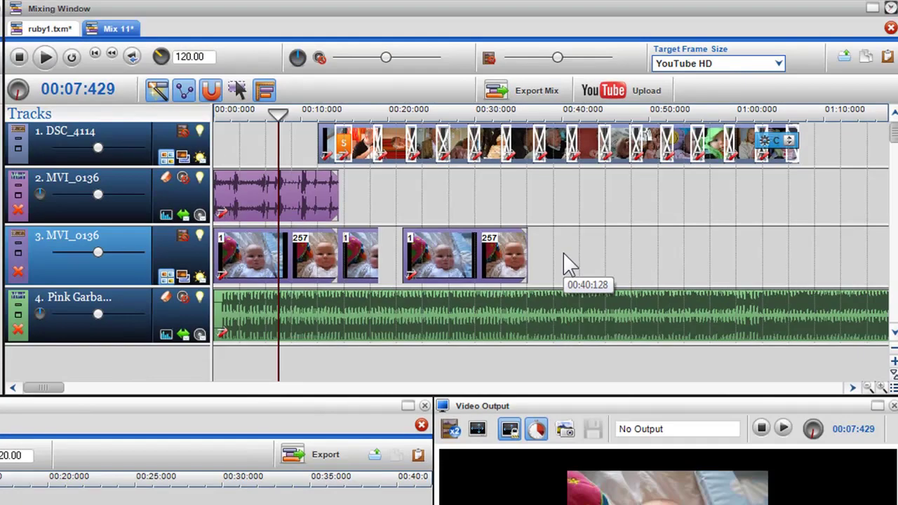
- Cut the second video piece on track 3 and shift it slightly later, spanning roughly 00:22–00:36
left_click(459, 252)
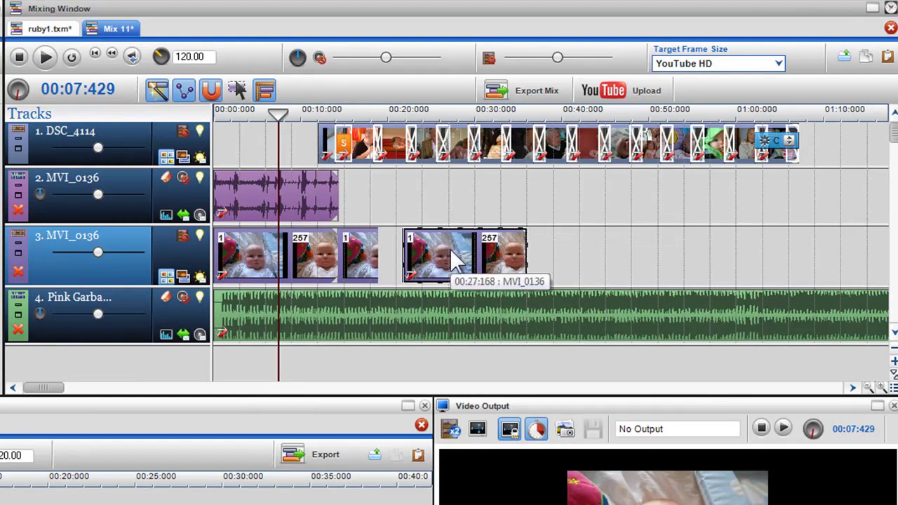
left_click_drag(448, 249, 474, 255)
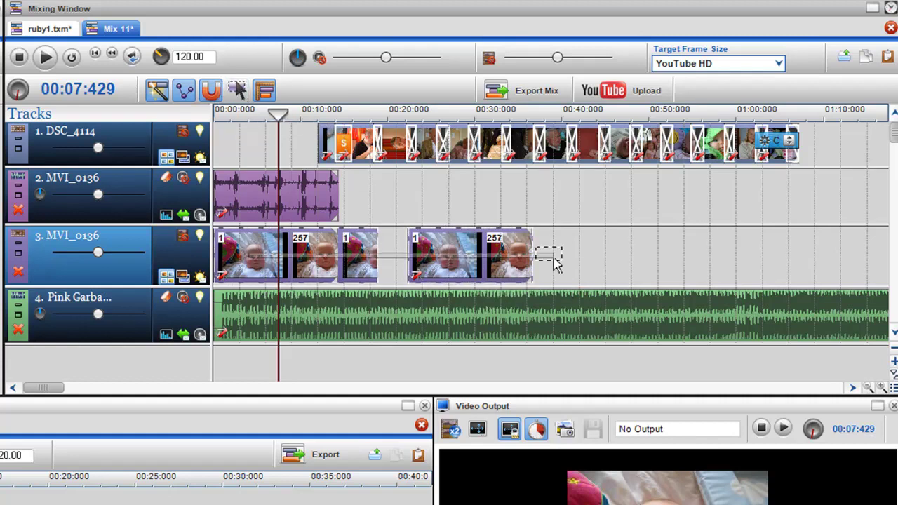
left_click_drag(472, 256, 478, 237)
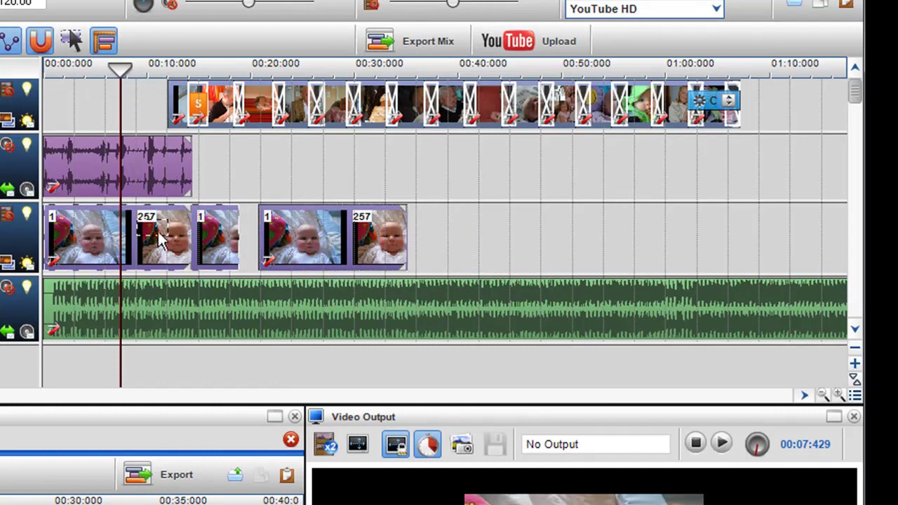
- Put the last two video clips into Group 1 and confirm the first three clips select together
left_click(385, 242)
right_click(384, 242)
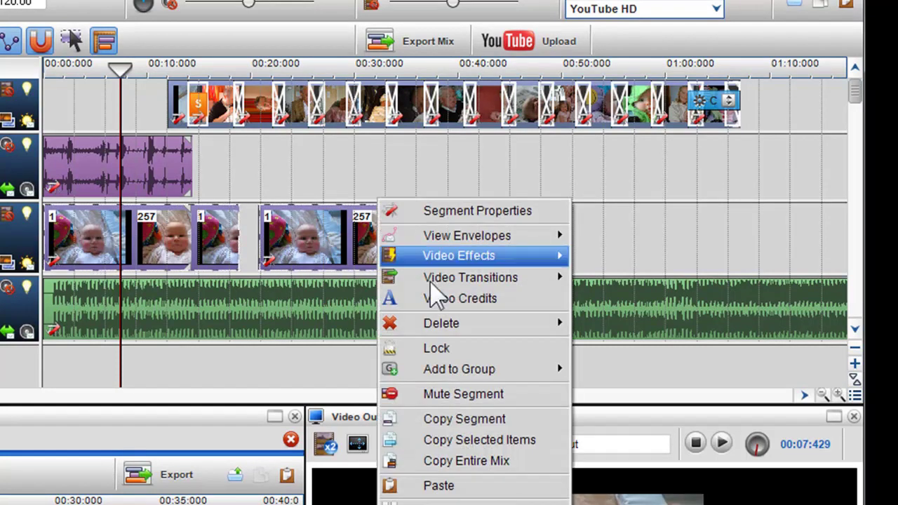
mouse_move(495, 383)
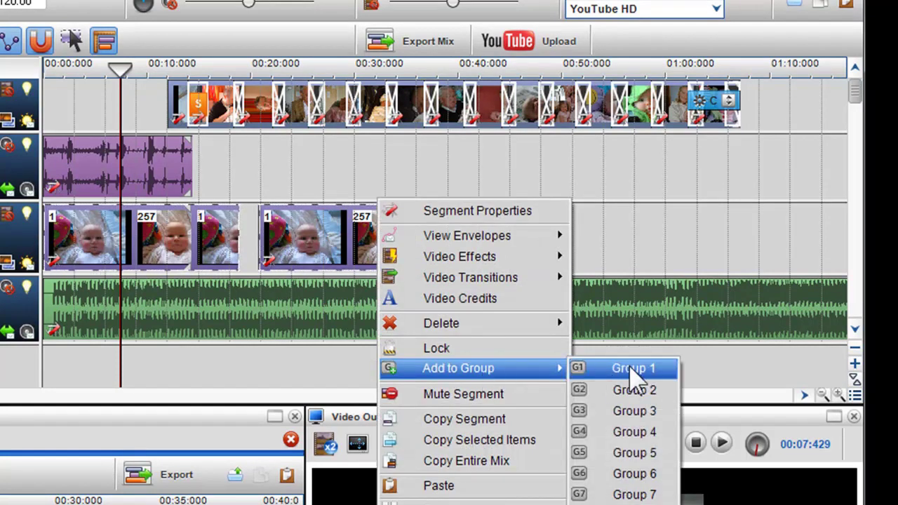
left_click(629, 223)
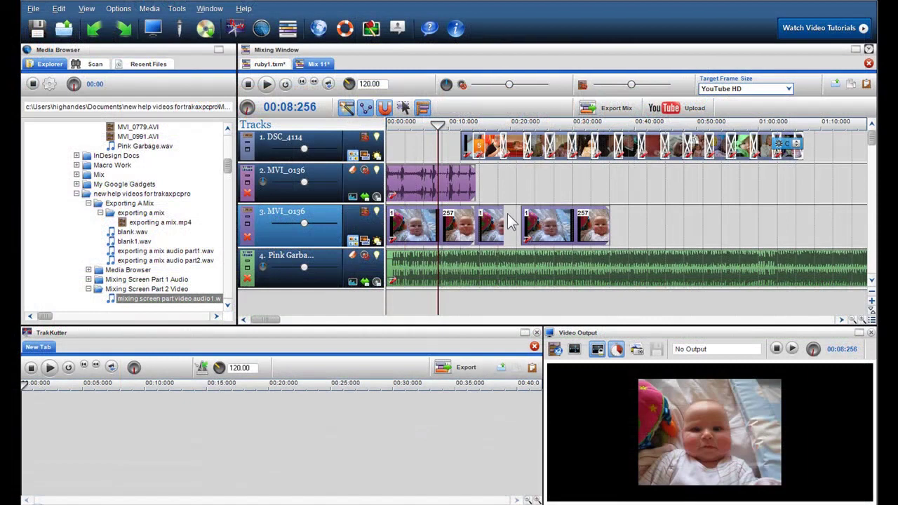
left_click(491, 219)
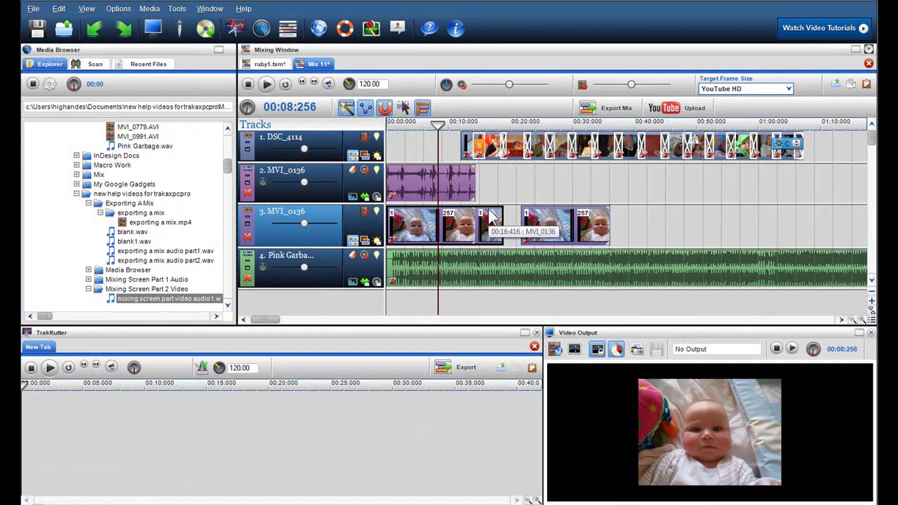
- Slide the two-clip group left until it snaps onto and overlaps the first clips, ending near 00:26
left_click(565, 233)
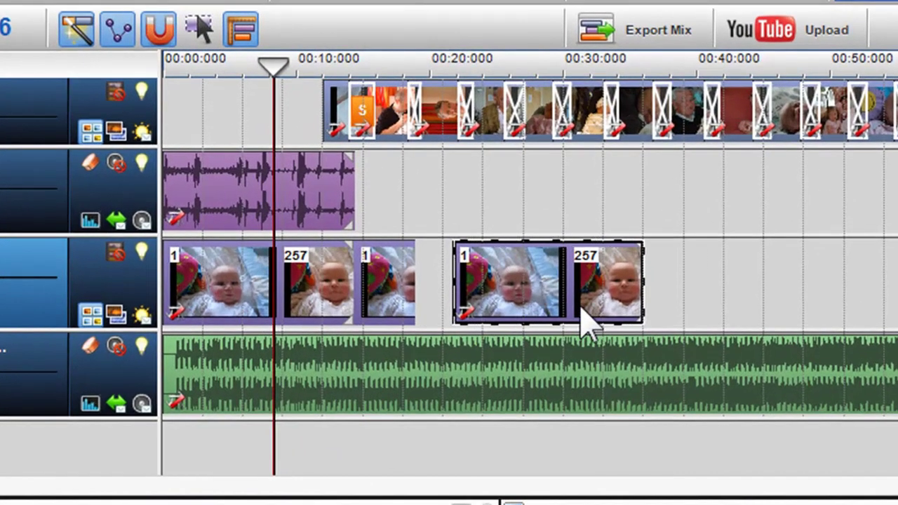
left_click(578, 240)
left_click_drag(576, 324, 487, 314)
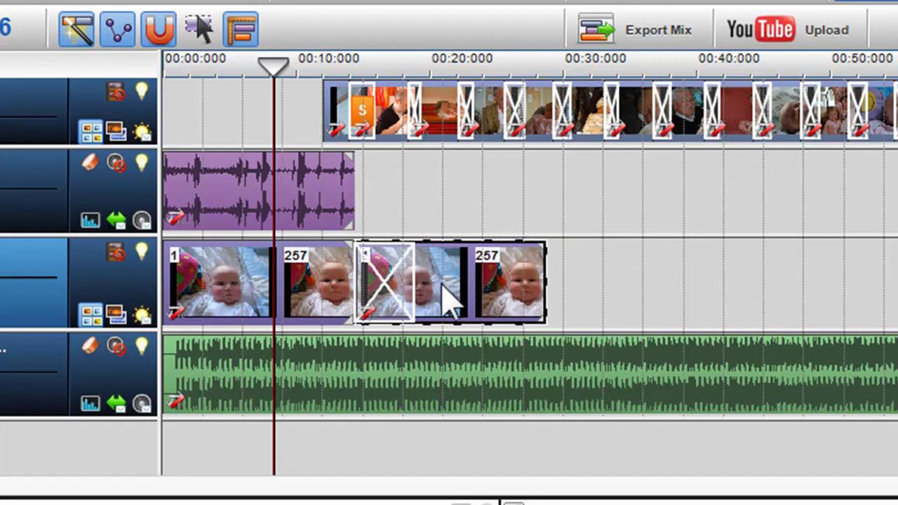
- Fade in the first video clip over about six seconds and fade out the last over about four
left_click_drag(168, 241, 245, 258)
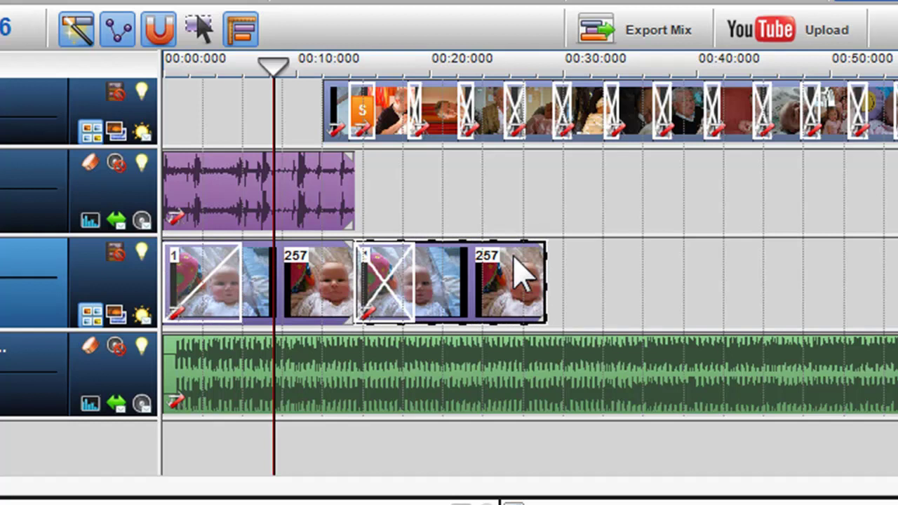
left_click_drag(543, 242, 491, 255)
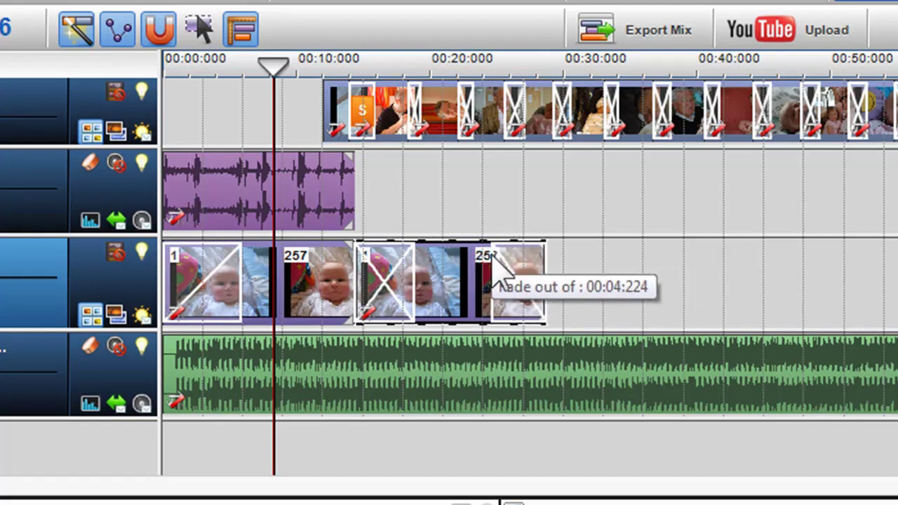
right_click(398, 275)
mouse_move(459, 225)
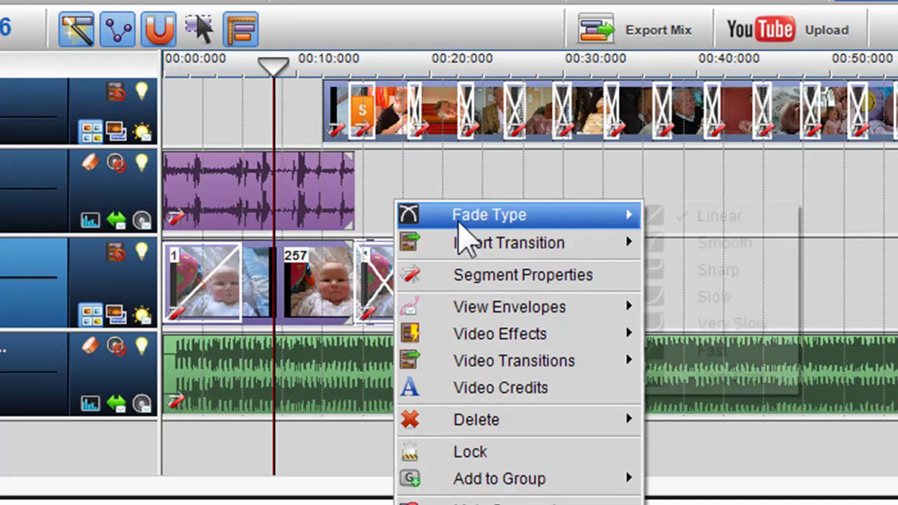
mouse_move(463, 246)
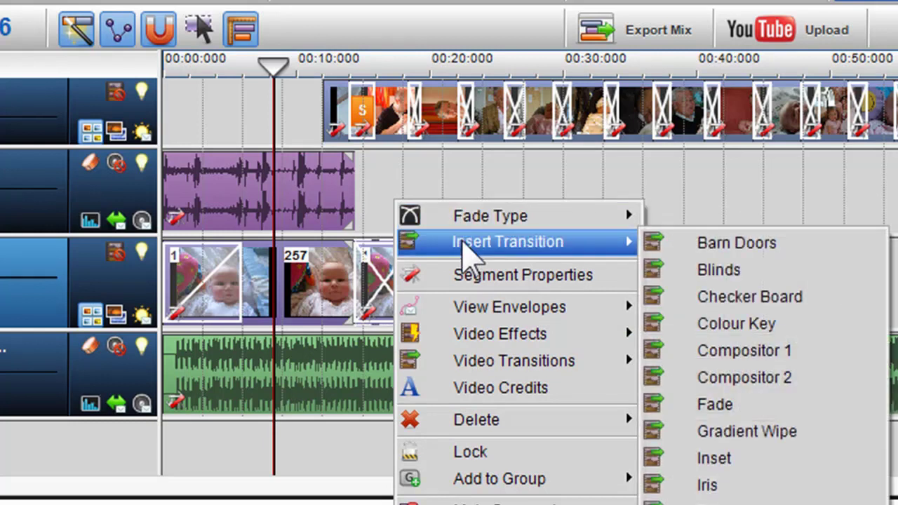
left_click(452, 189)
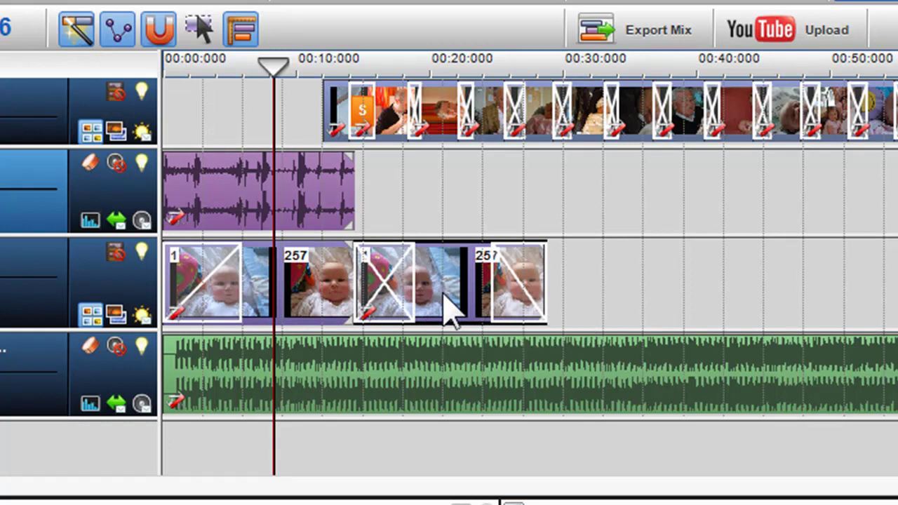
- Move the third video clip right, extend the purple audio clip, and trim the first video clips shorter
left_click_drag(449, 309, 525, 315)
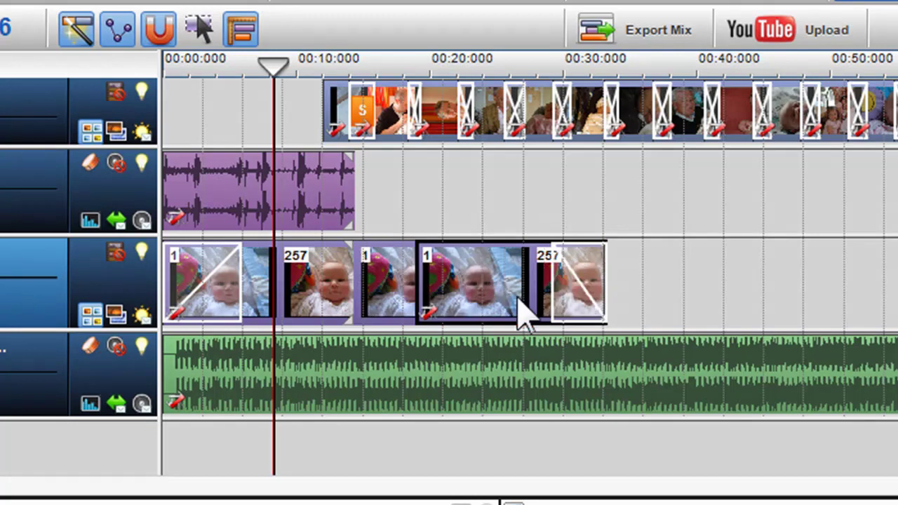
left_click_drag(472, 286, 531, 289)
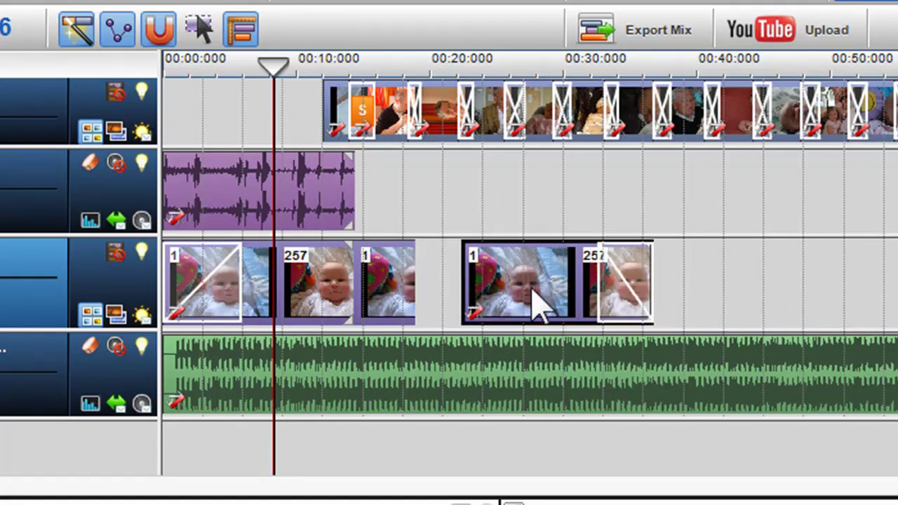
left_click_drag(353, 183, 333, 184)
left_click_drag(414, 279, 320, 281)
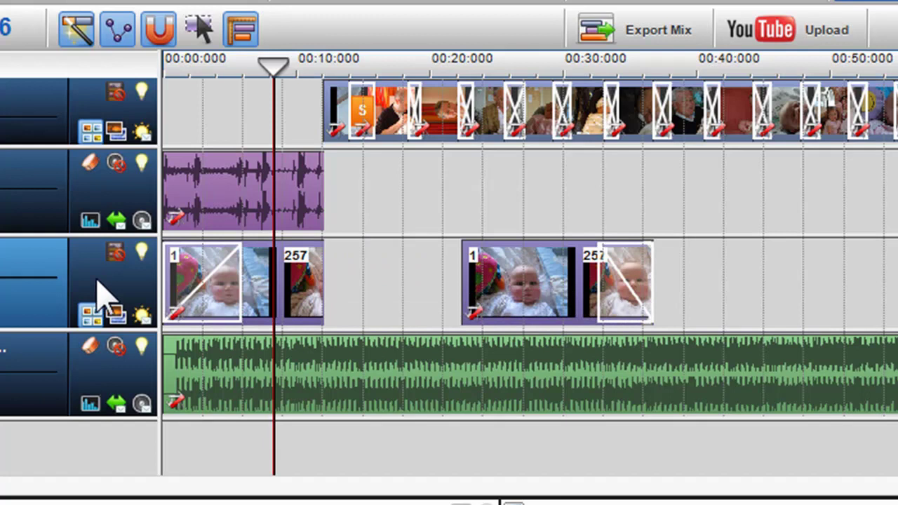
- Place the video track above its audio track and retrim the first clip's end and second group's start
left_click_drag(98, 294, 108, 196)
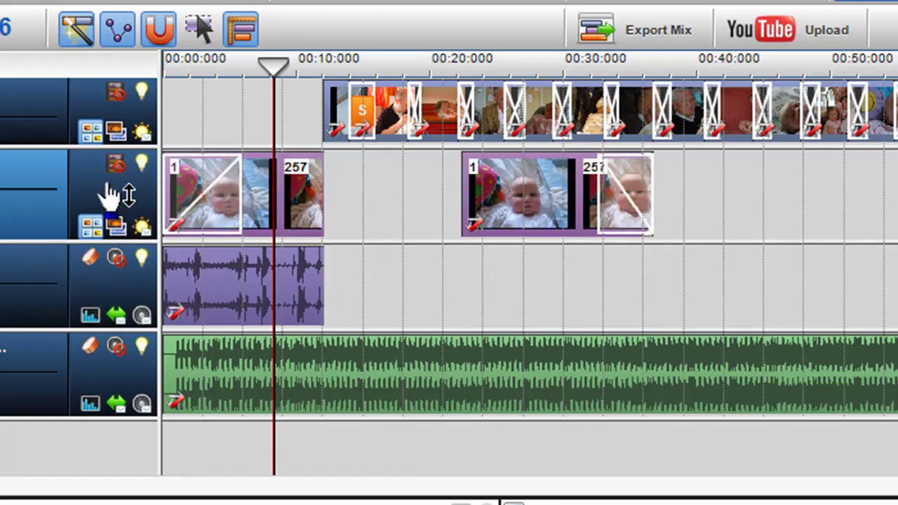
left_click_drag(314, 193, 354, 195)
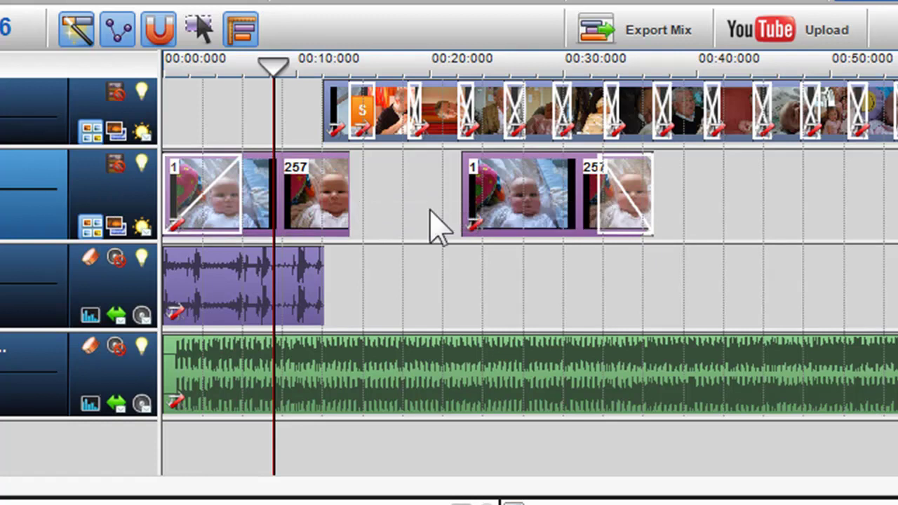
mouse_move(457, 206)
left_mouse_down()
mouse_move(473, 208)
mouse_move(428, 208)
mouse_move(454, 212)
left_mouse_up()
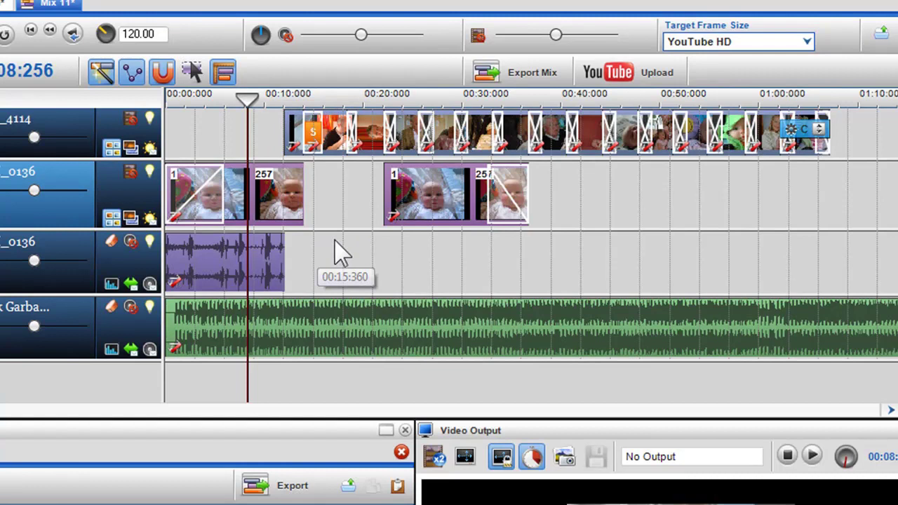
left_click(383, 245)
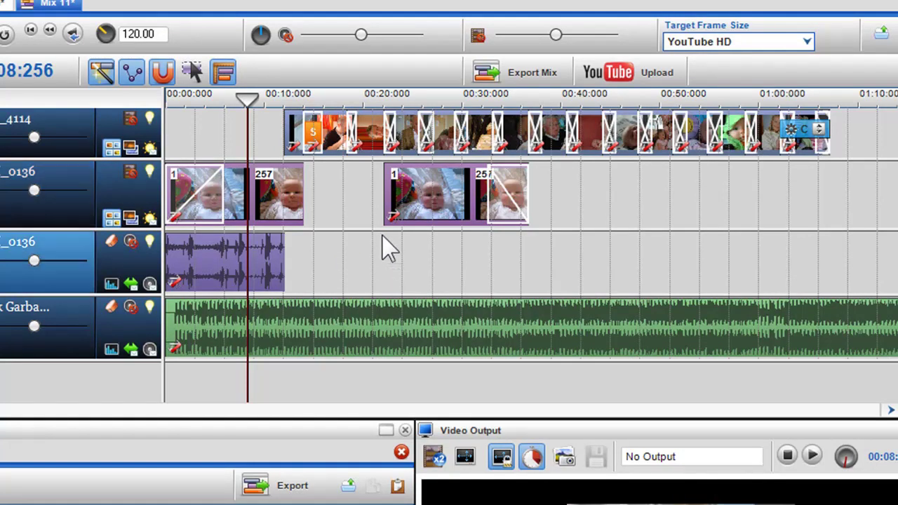
scroll(383, 234, "up", 2)
scroll(545, 233, "up", 2)
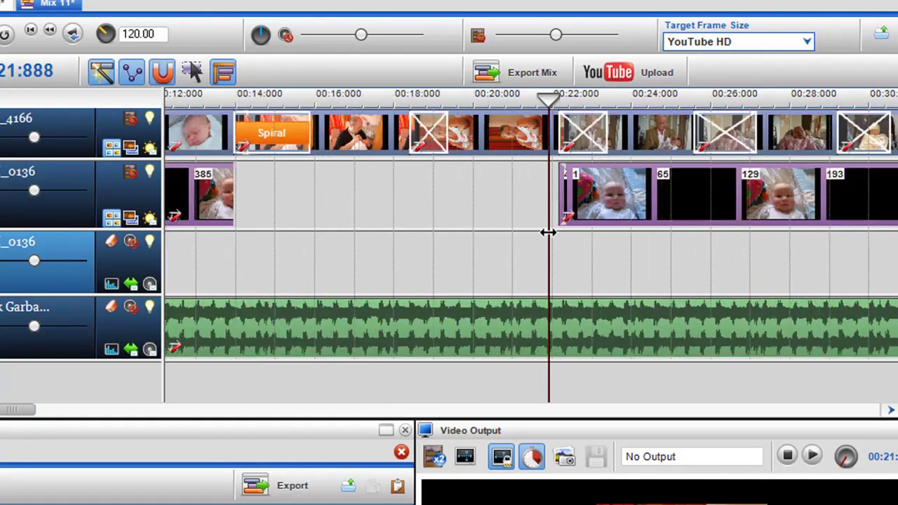
scroll(596, 255, "up", 2)
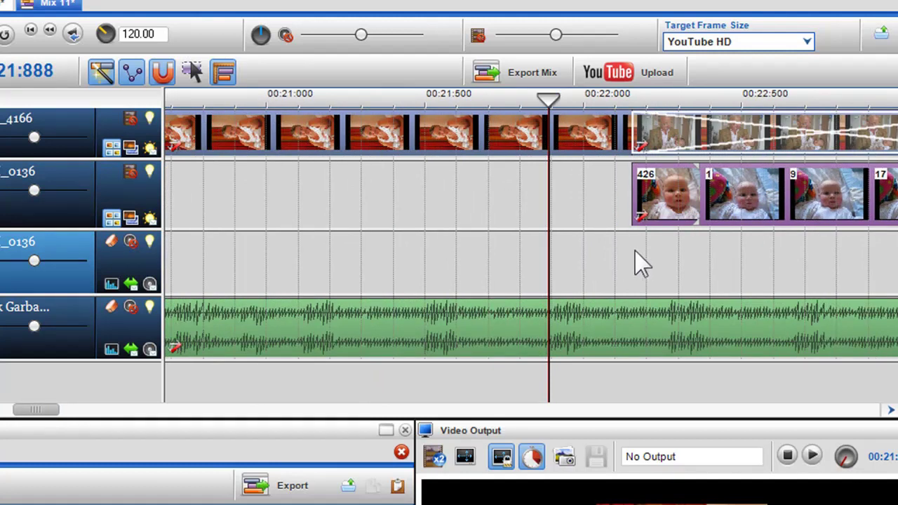
left_click(635, 253)
scroll(633, 249, "up", 3)
scroll(633, 249, "down", 2)
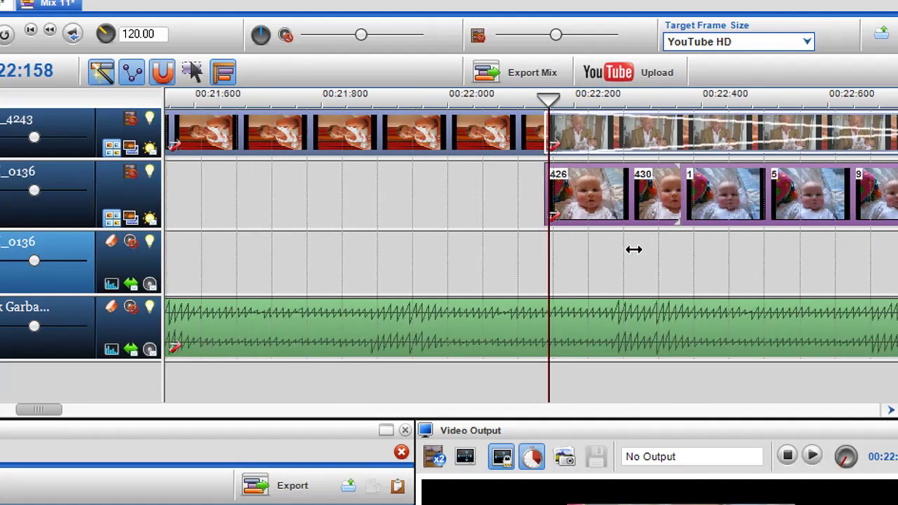
scroll(634, 249, "down", 5)
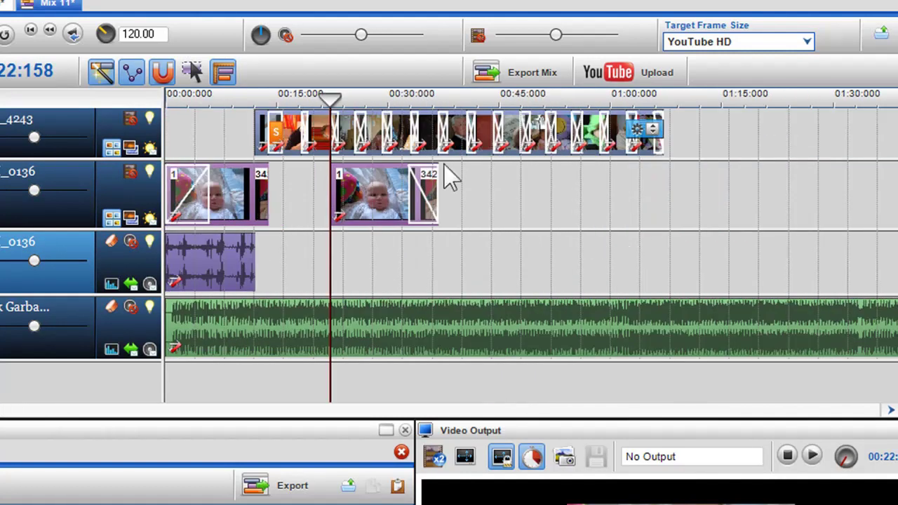
key("space")
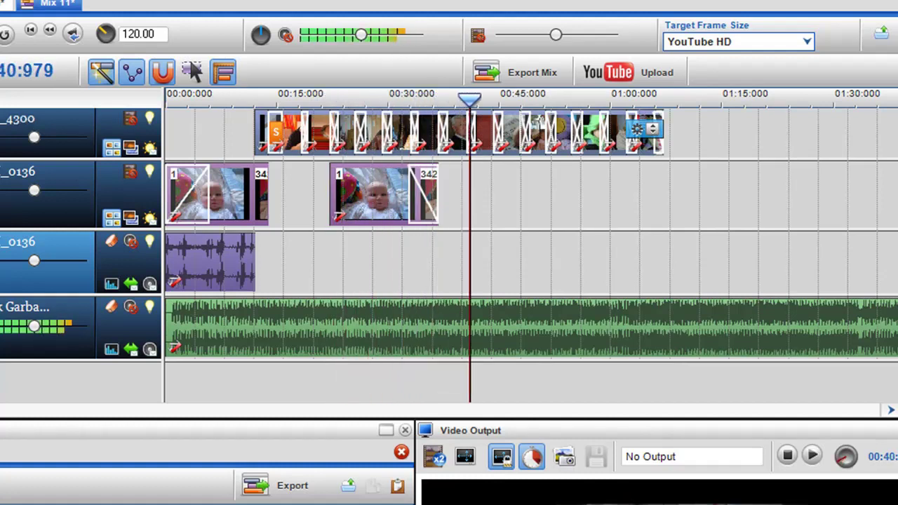
key("Left")
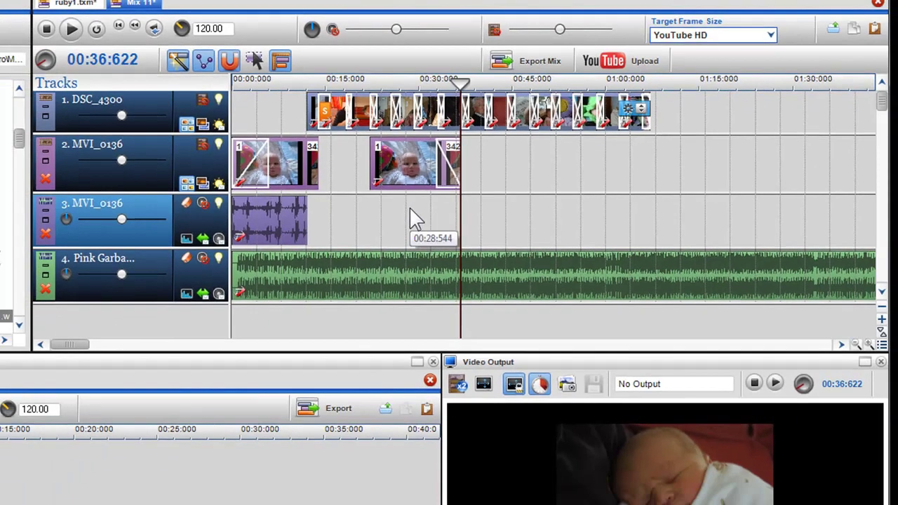
- Split the second clip group at 00:28:544, move the later piece right, and open its MVI_0136.AVI editor
left_click(380, 256)
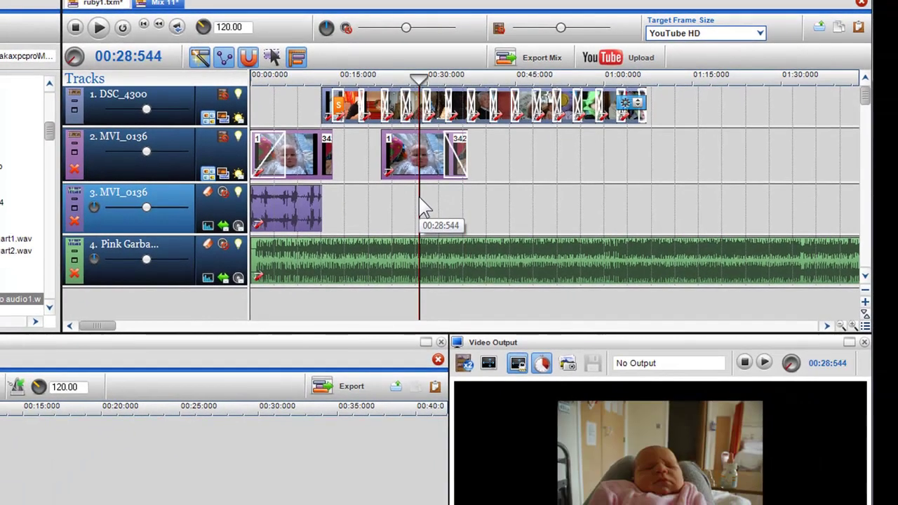
right_click(424, 174)
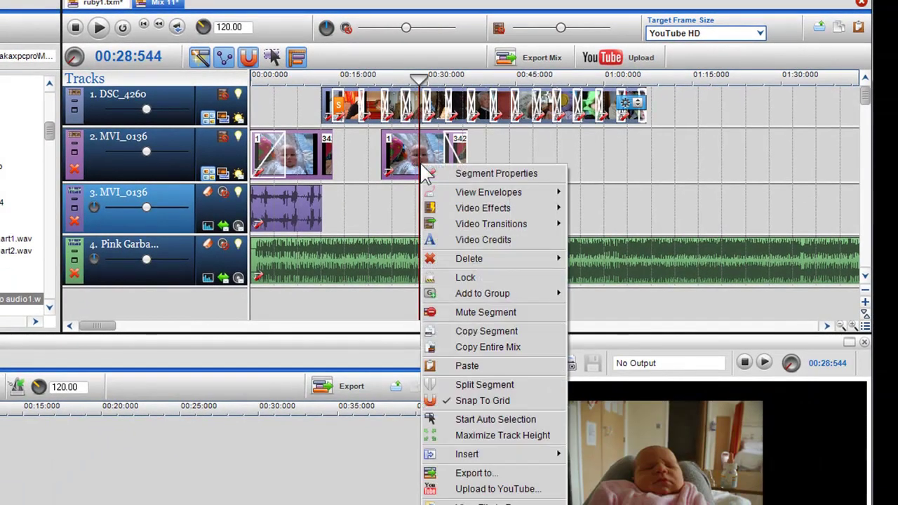
left_click(457, 386)
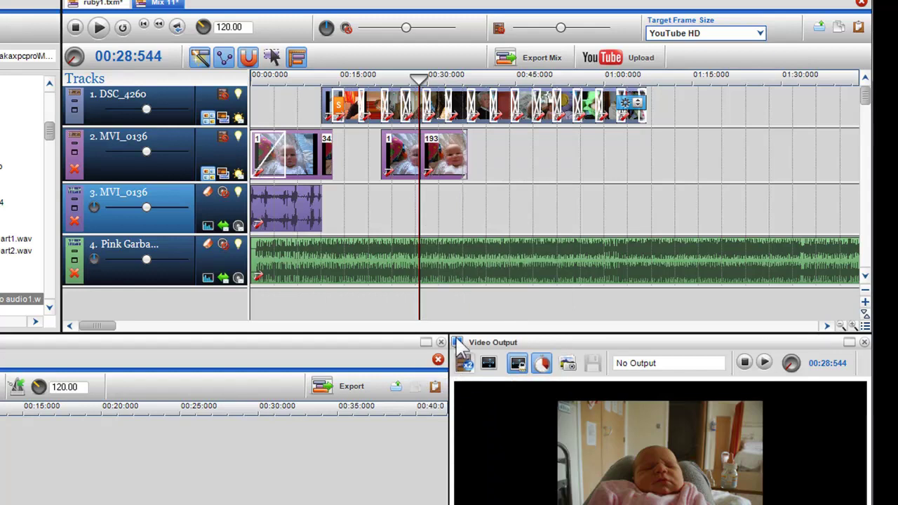
left_click_drag(458, 179, 491, 177)
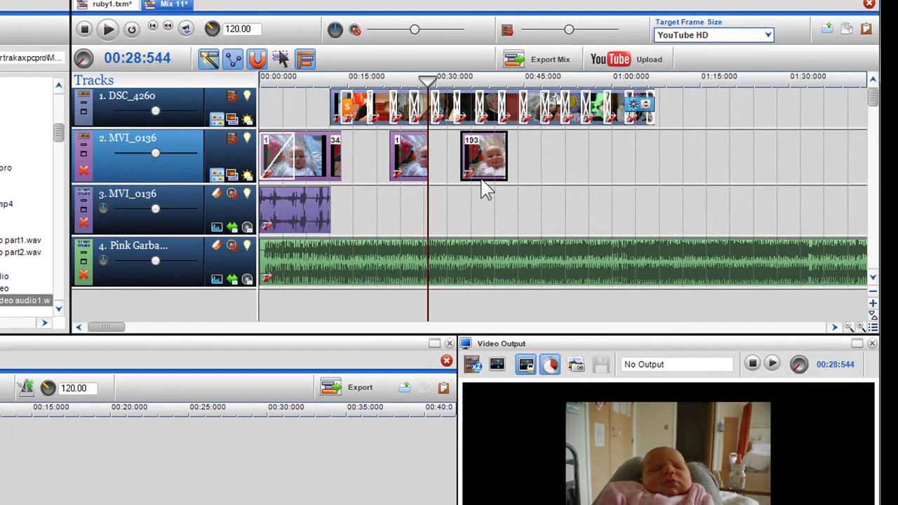
double_click(550, 201)
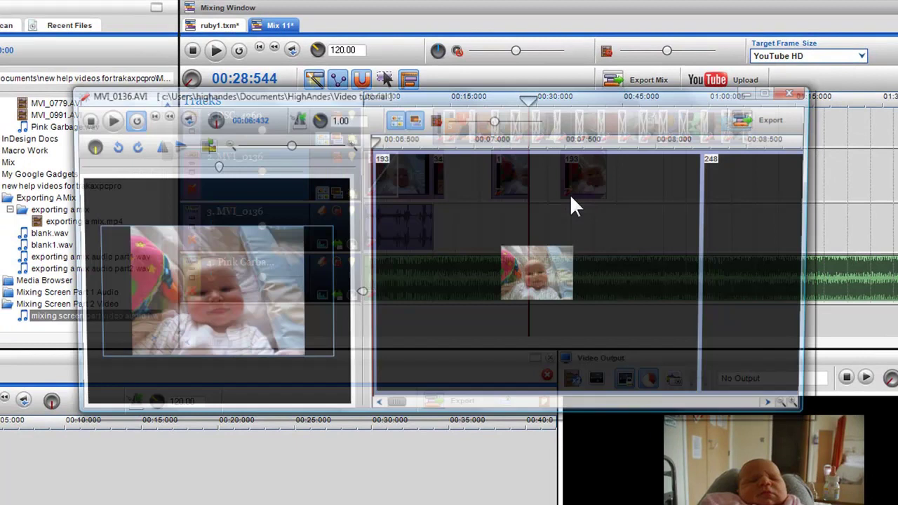